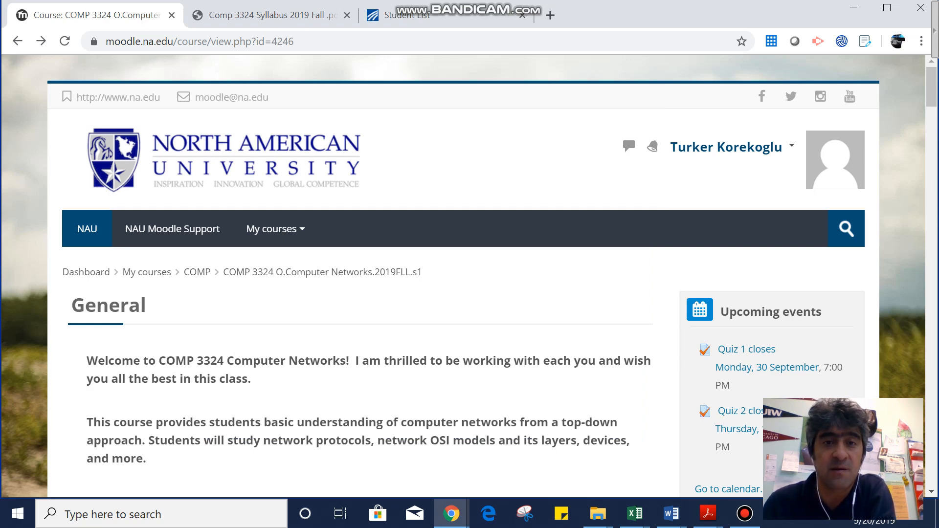
Step: Review the COMP 3324 course page and the week 4 PROJECT 1 entry in the Comp 3324 Syllabus 2019 Fall PDF
scroll(489, 274, down, 8)
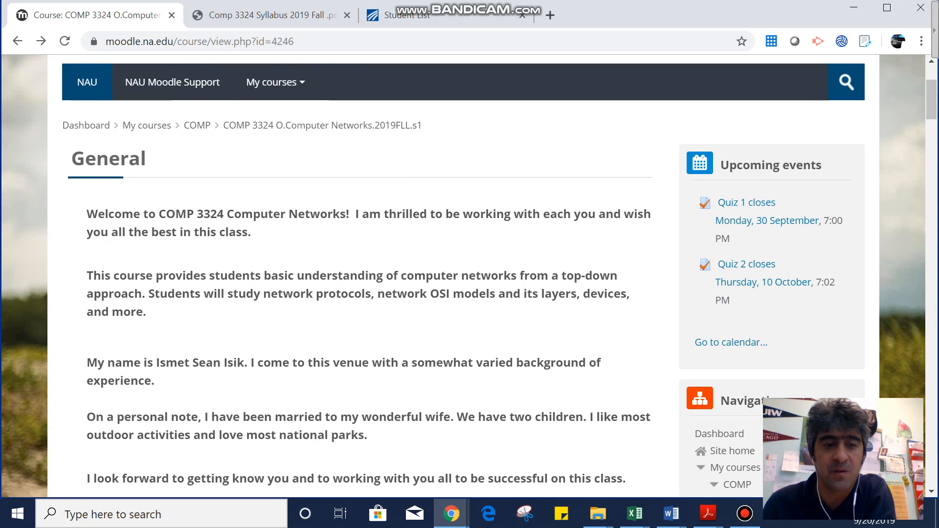
scroll(489, 273, down, 6)
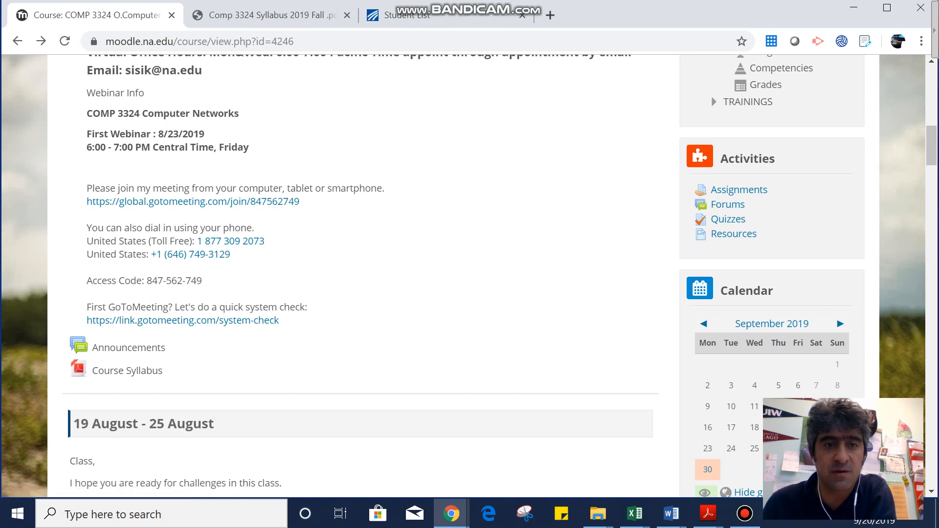
click(272, 15)
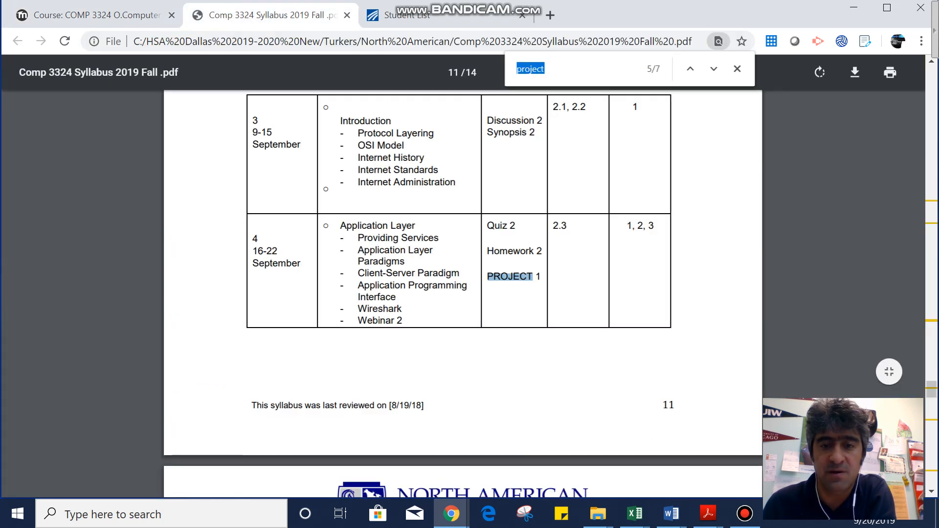
scroll(463, 293, up, 1)
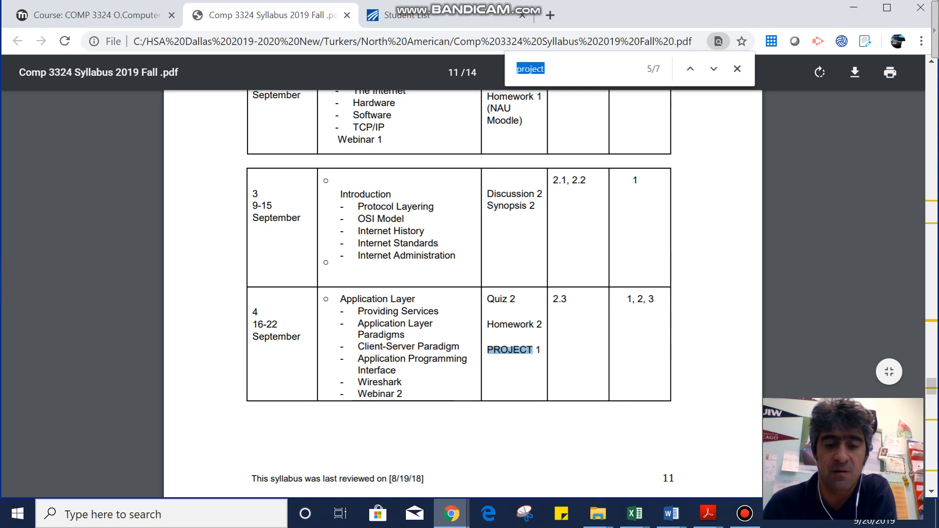
Step: Switch to the Creately browser window and examine Lucidchart's document list, Basic Wireless Network Diagram and Cisco shape library
mouse_move(451, 514)
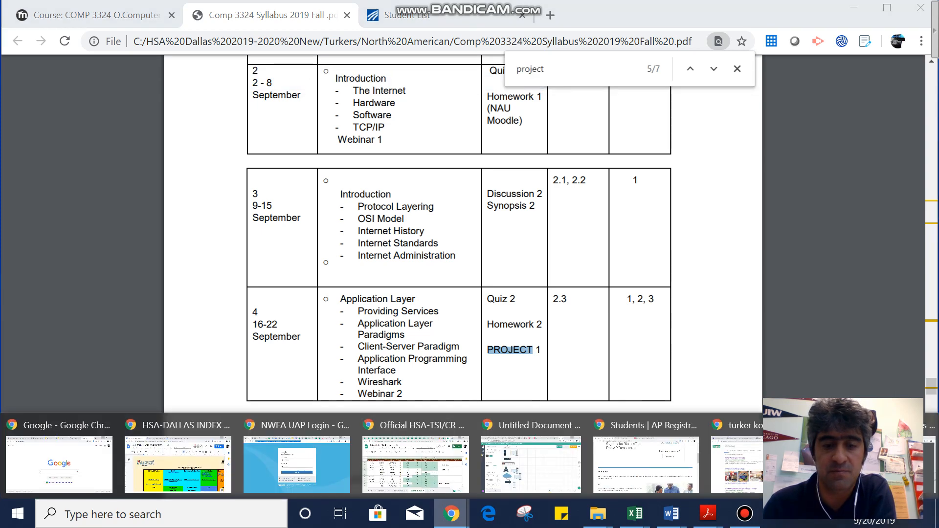
click(416, 465)
click(531, 465)
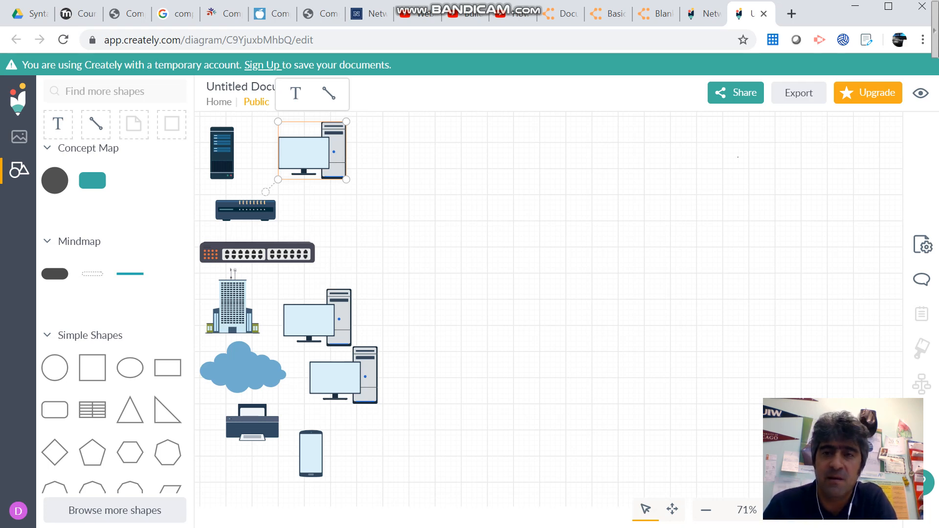
click(562, 14)
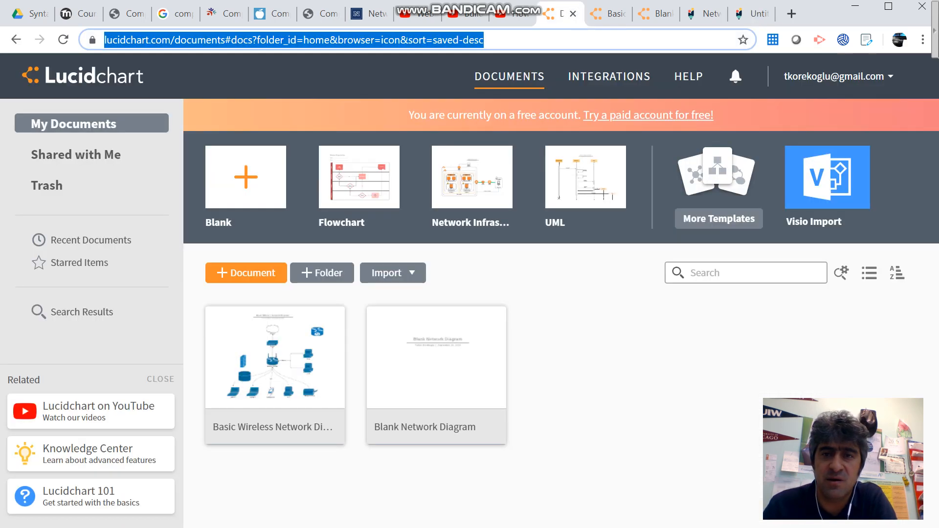
click(612, 14)
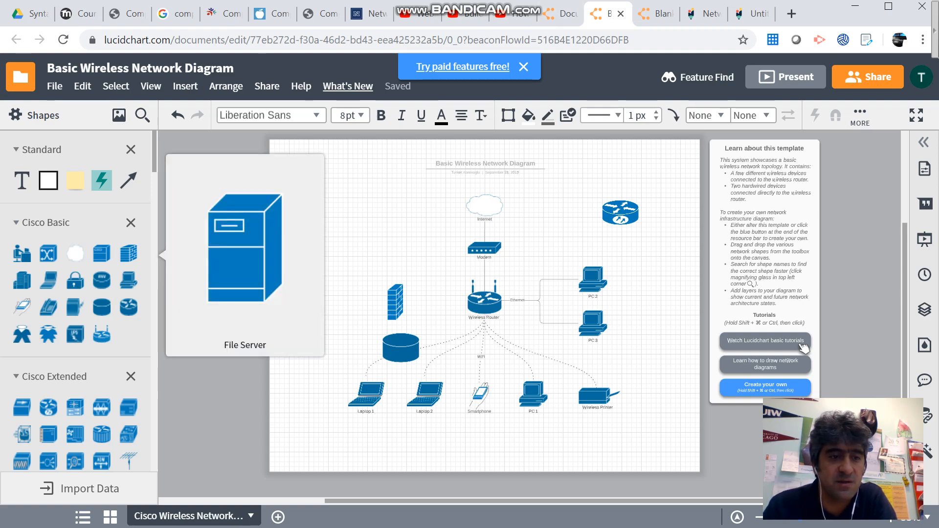
scroll(78, 298, down, 3)
scroll(78, 299, down, 6)
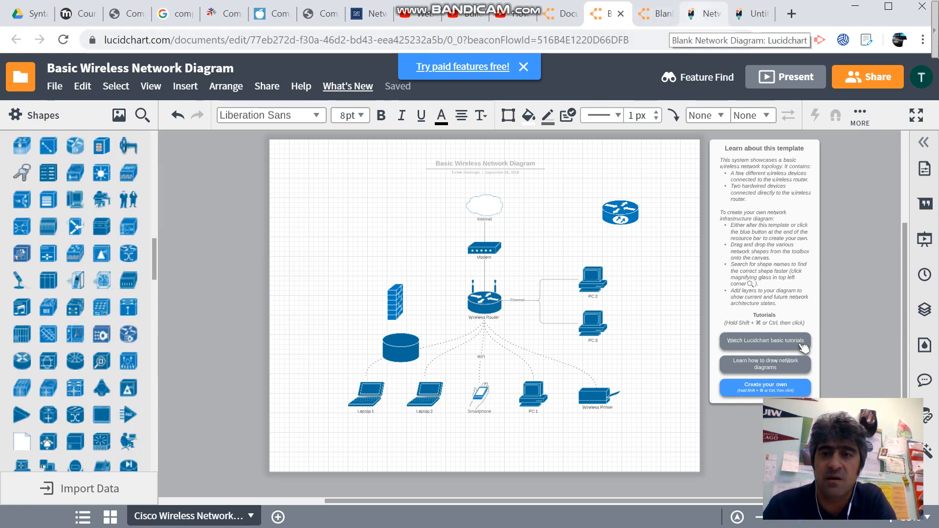
Step: Return to the untitled Creately diagram and place the cloud at the canvas's upper right, with the office building to its left
click(704, 13)
click(756, 13)
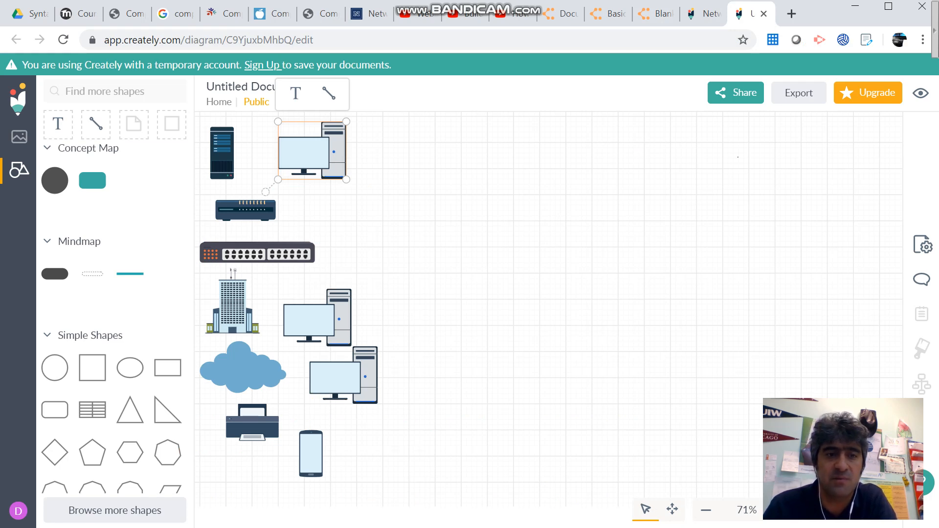
scroll(548, 298, down, 3)
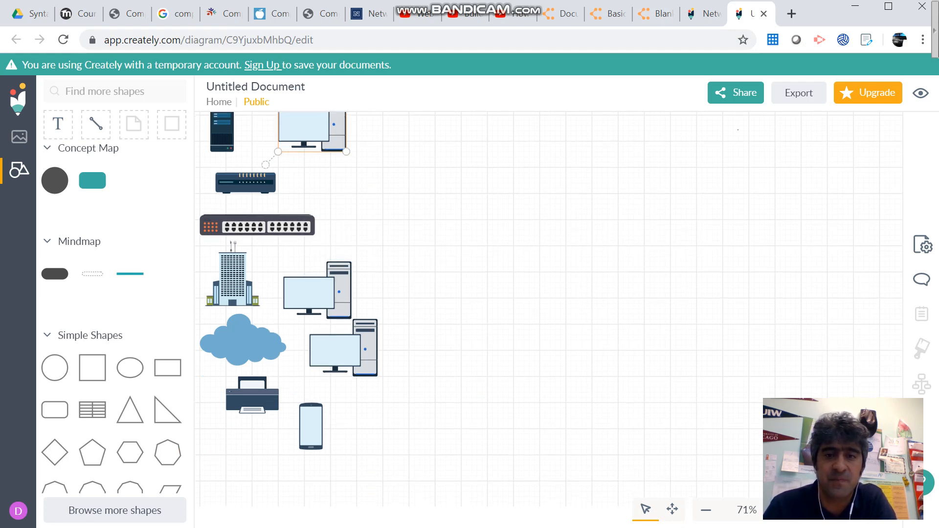
scroll(548, 298, up, 4)
scroll(548, 299, up, 2)
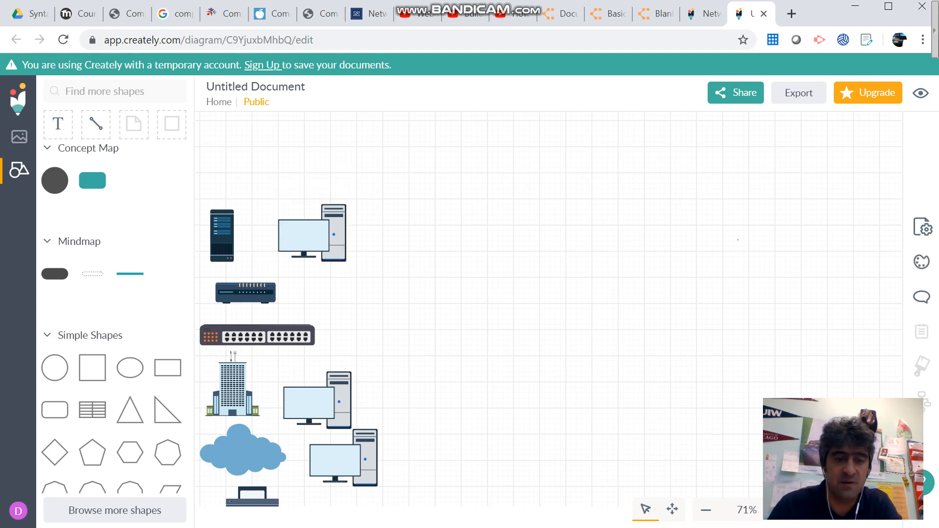
click(242, 452)
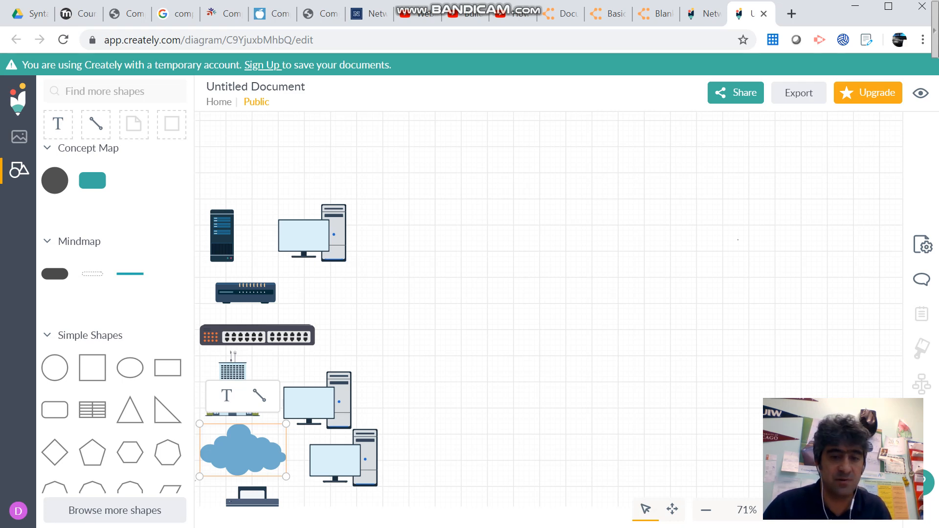
drag(243, 450, 808, 157)
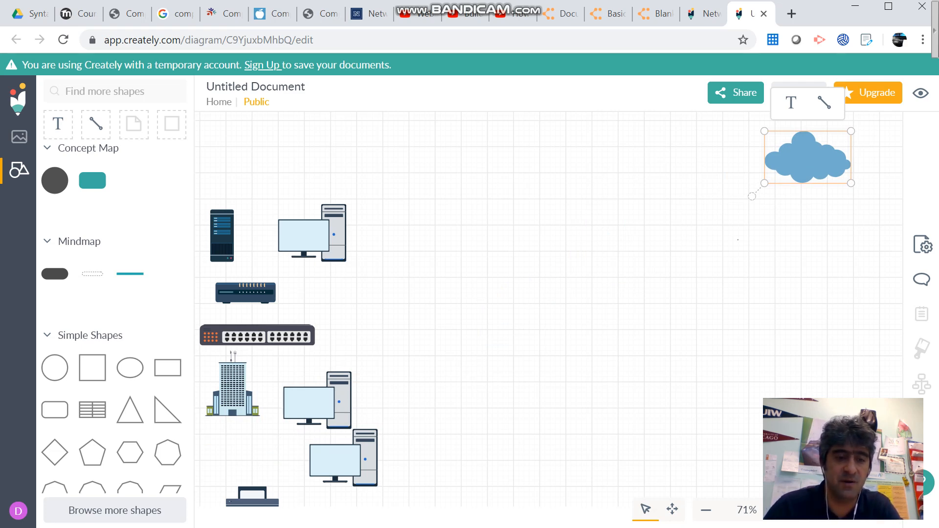
drag(233, 383, 641, 158)
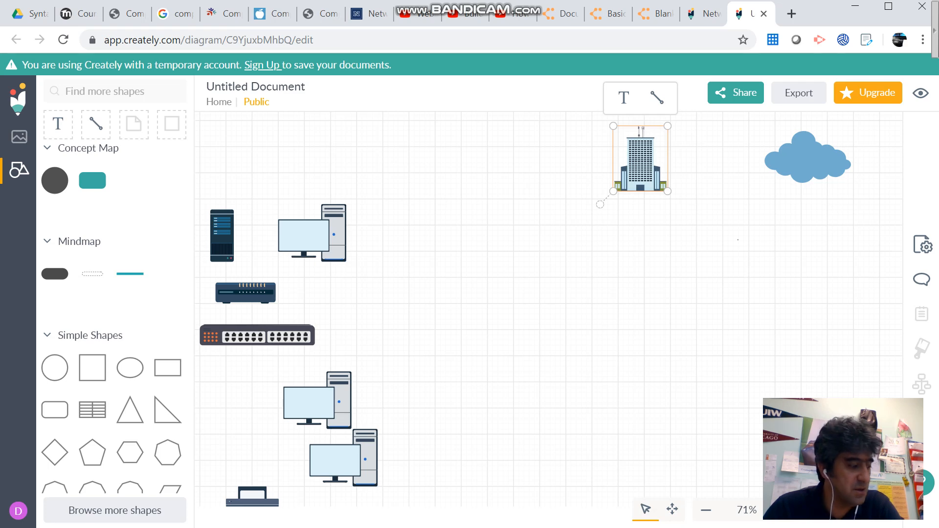
Step: Arrange the modem and server in a row left of the building, and put the network switch below the modem
drag(245, 293, 517, 162)
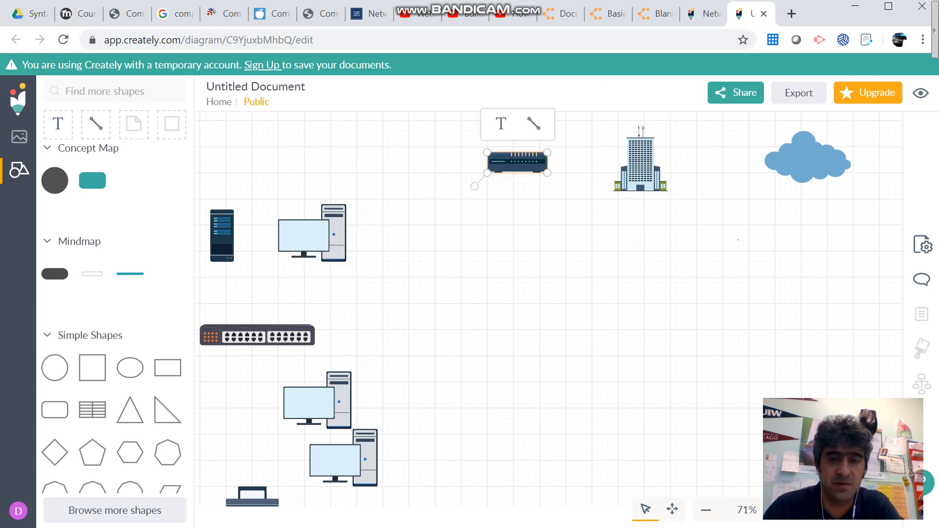
click(222, 236)
drag(222, 236, 395, 152)
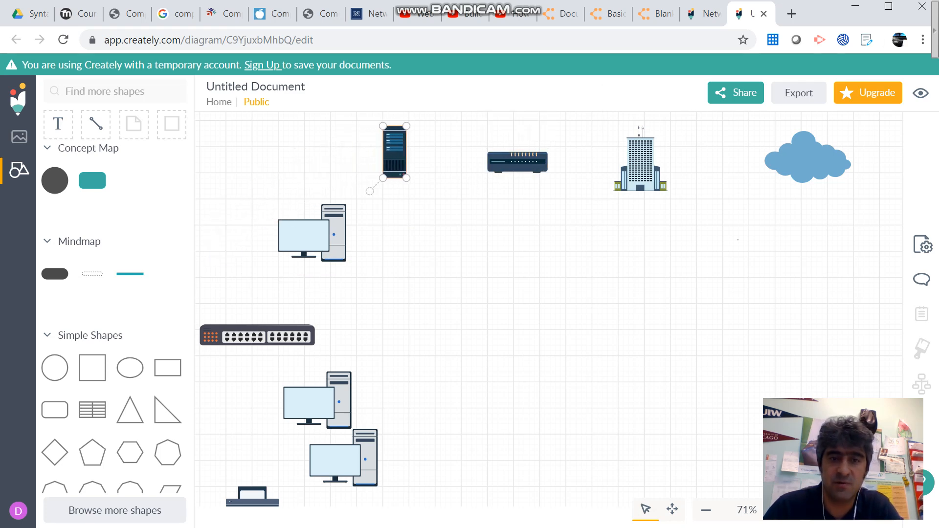
drag(257, 336, 492, 243)
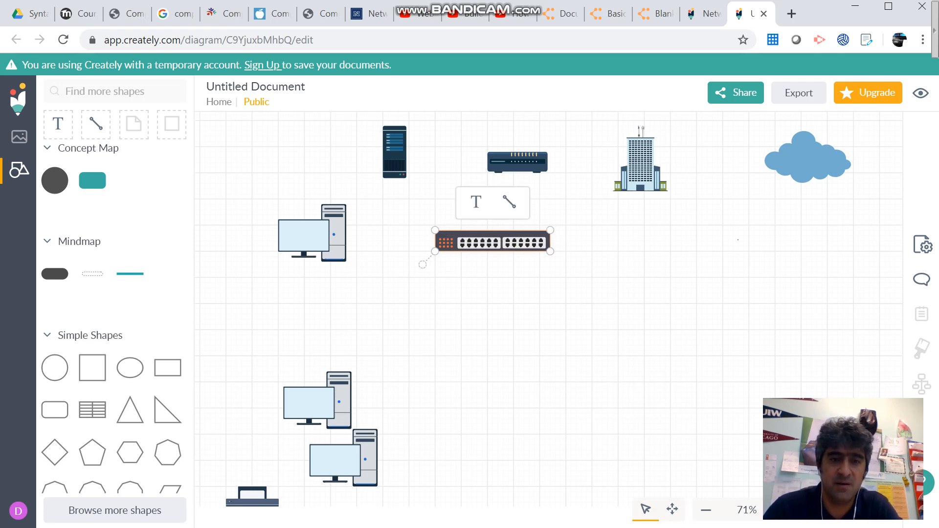
Step: Spread the three desktop computers in a row across the lower part of the canvas, below the network switch
drag(312, 233, 626, 427)
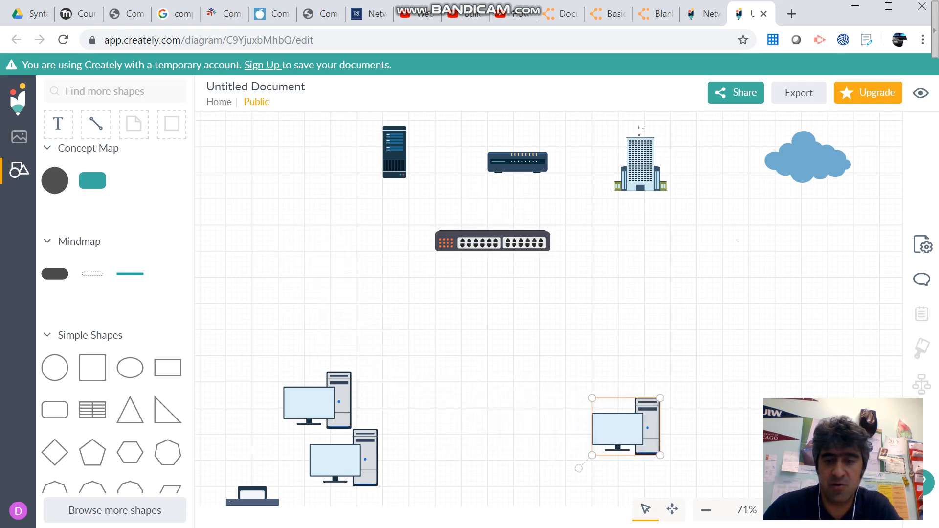
drag(343, 457, 467, 405)
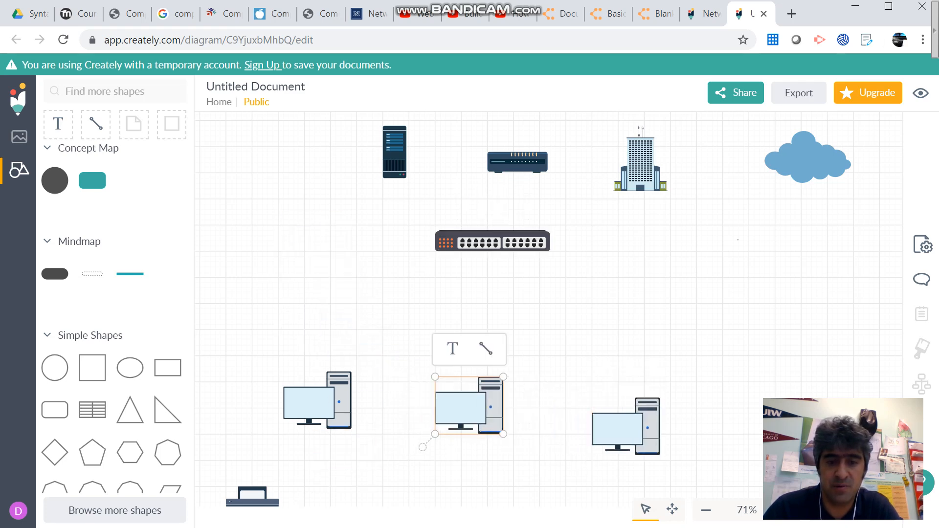
drag(317, 400, 364, 411)
Step: Place the printer above and left of the computers, and the smartphone above and right of them
drag(252, 496, 258, 333)
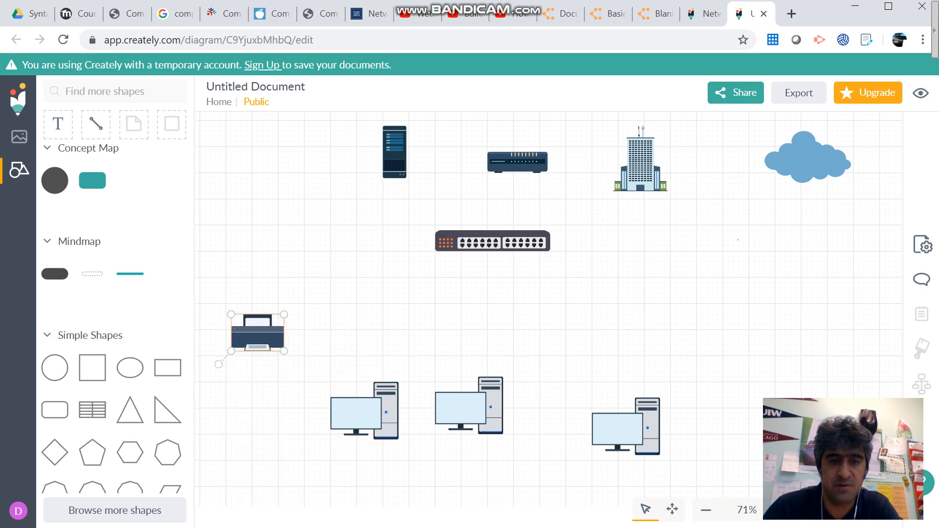
scroll(258, 333, down, 1)
drag(311, 481, 729, 303)
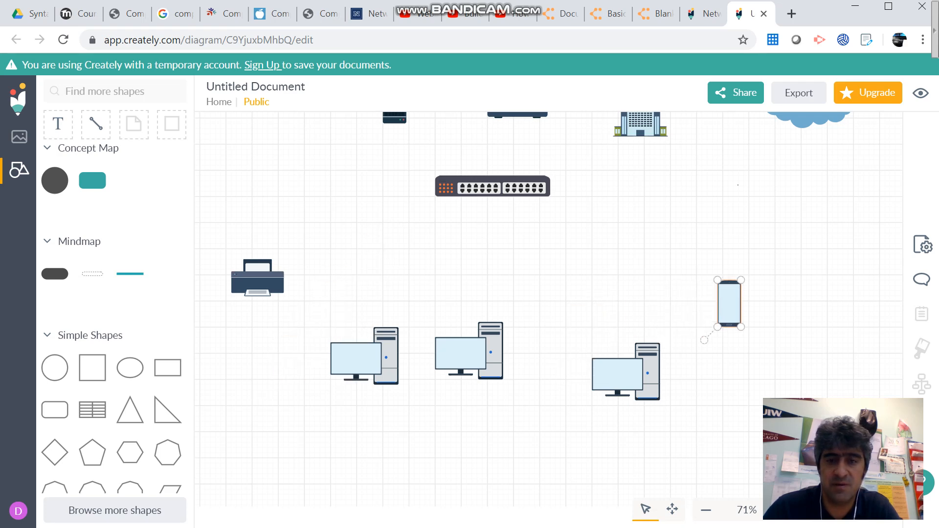
scroll(730, 304, up, 2)
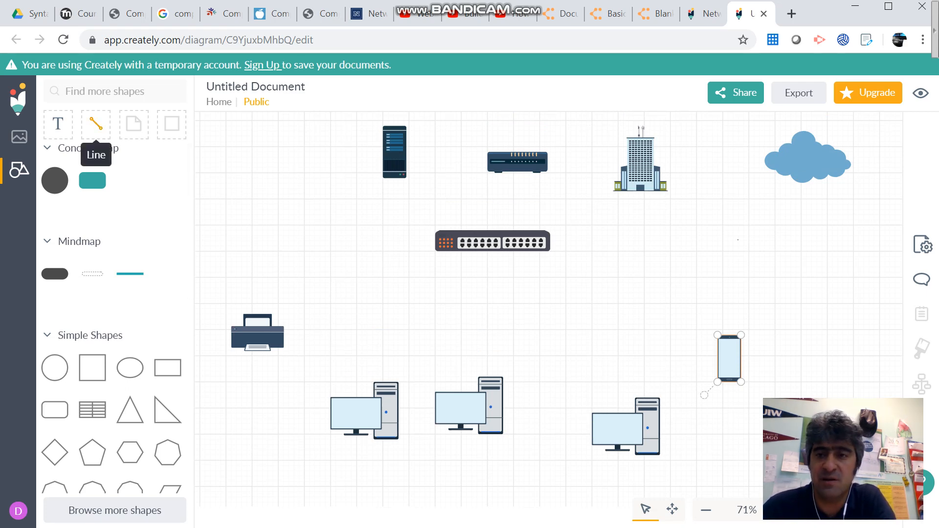
Step: Draw a connector line from the left side of the cloud to the right side of the building
click(96, 124)
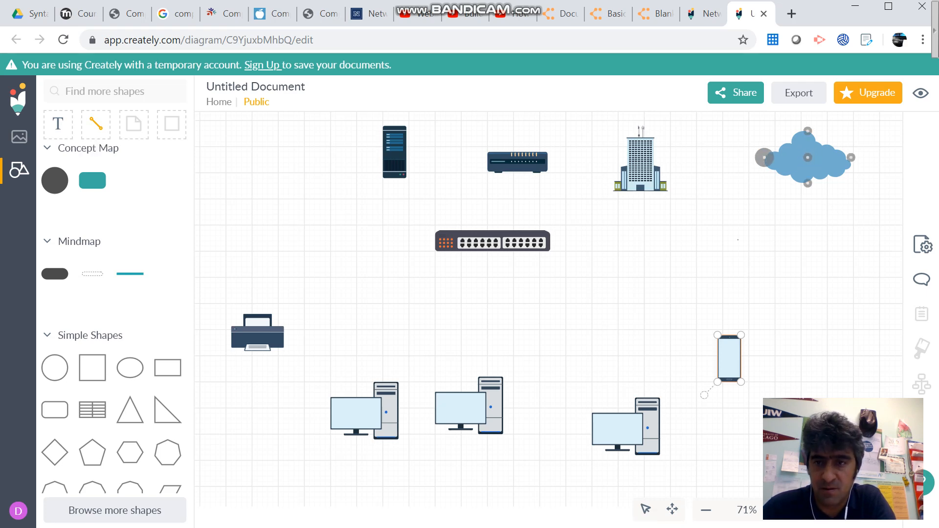
drag(764, 158, 640, 158)
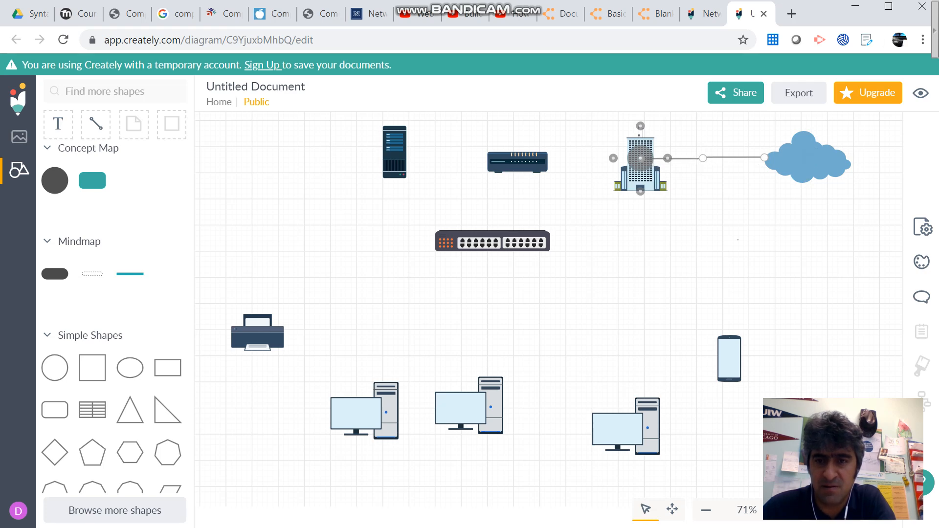
drag(640, 158, 642, 158)
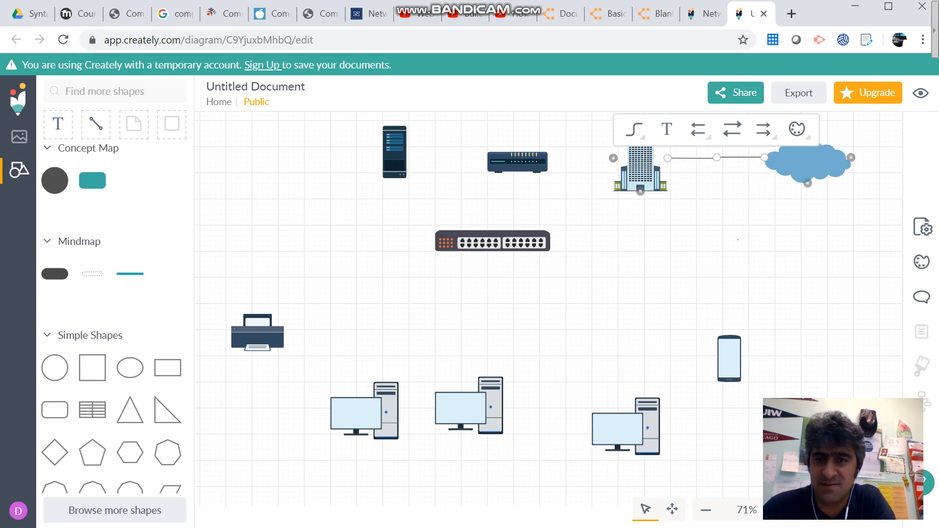
click(738, 240)
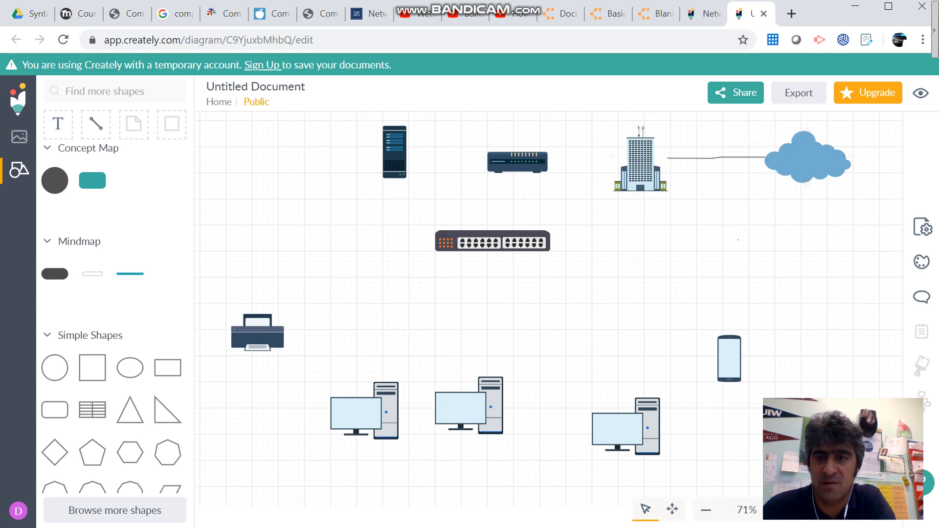
Step: Nudge the building right and up and the cloud left and up to straighten and shorten their connector
drag(641, 158, 651, 158)
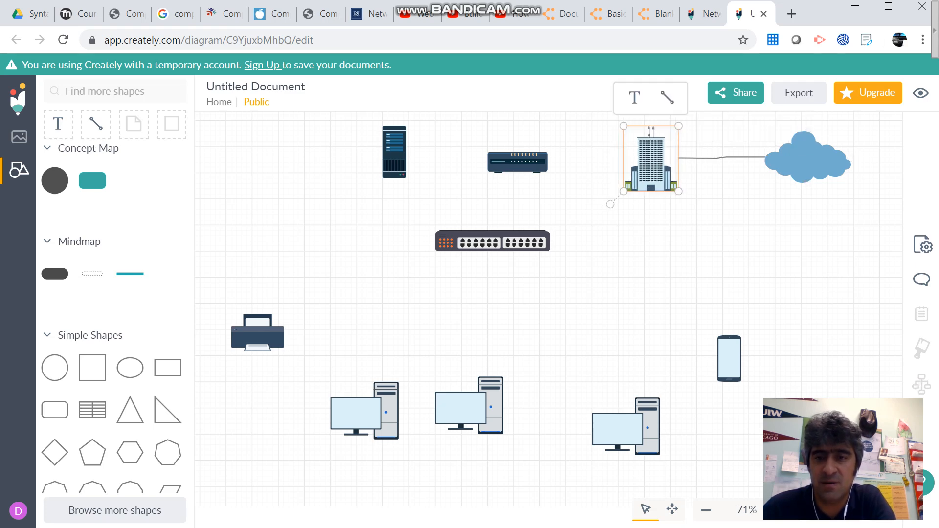
click(738, 240)
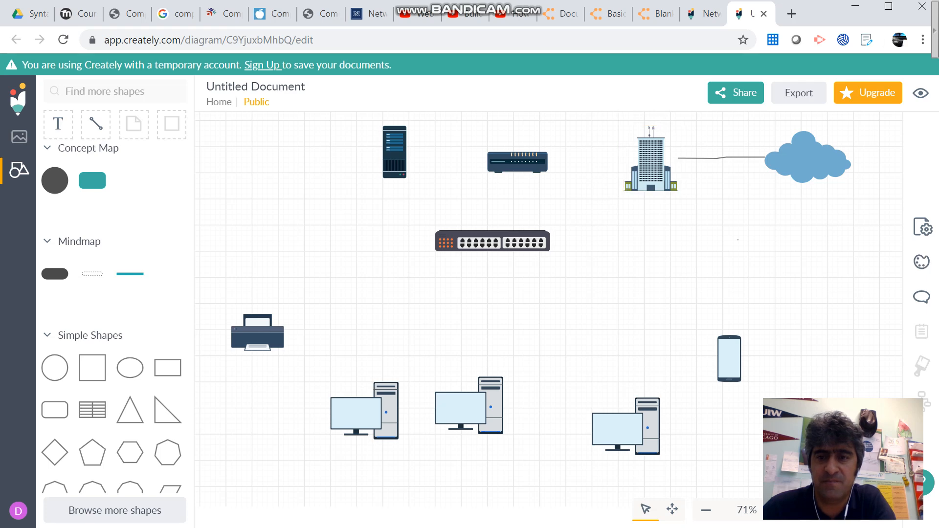
click(651, 159)
click(714, 220)
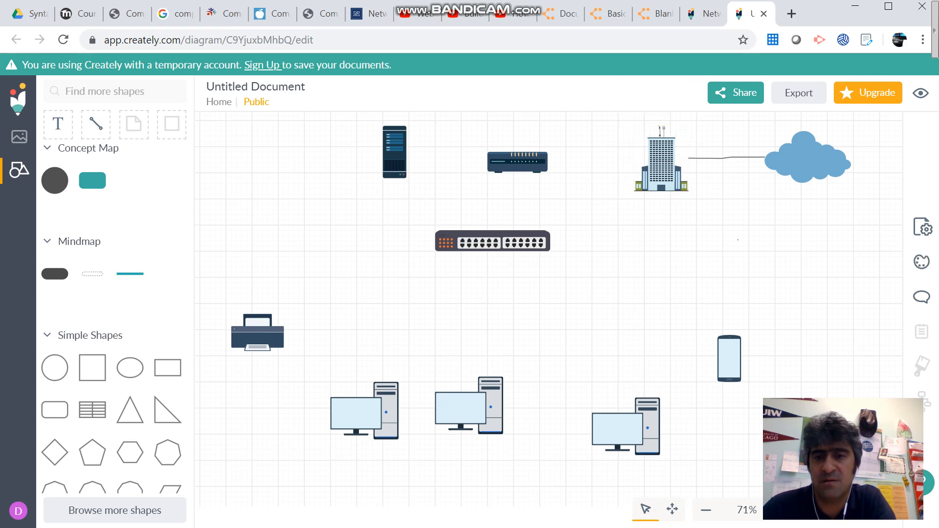
drag(651, 159, 651, 154)
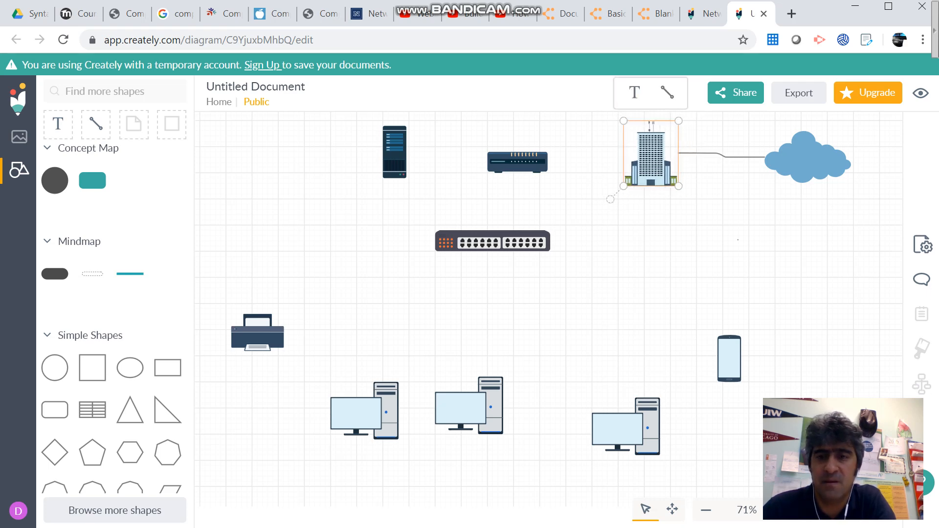
click(714, 220)
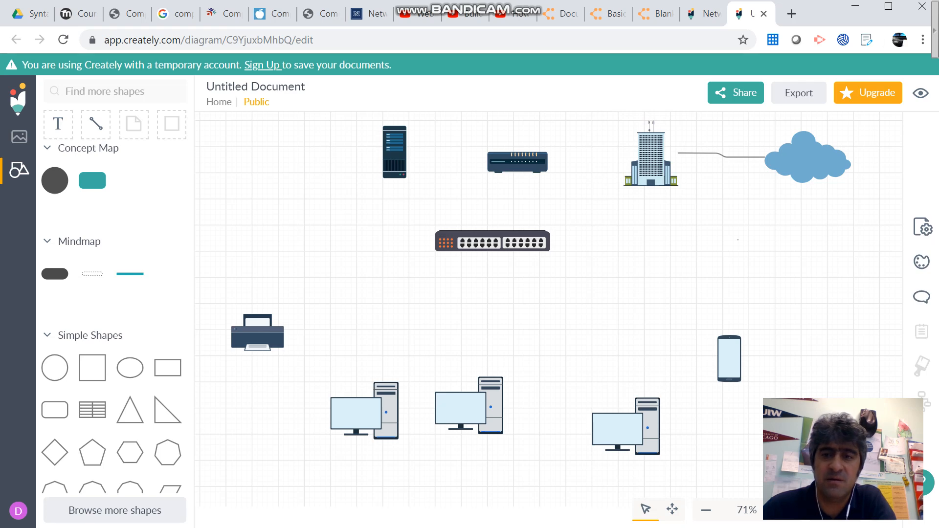
drag(807, 156, 781, 151)
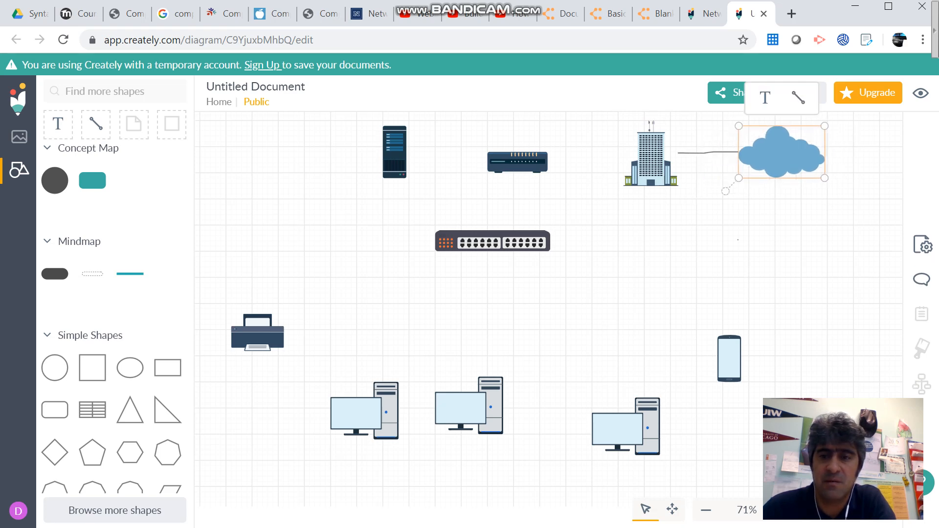
click(709, 153)
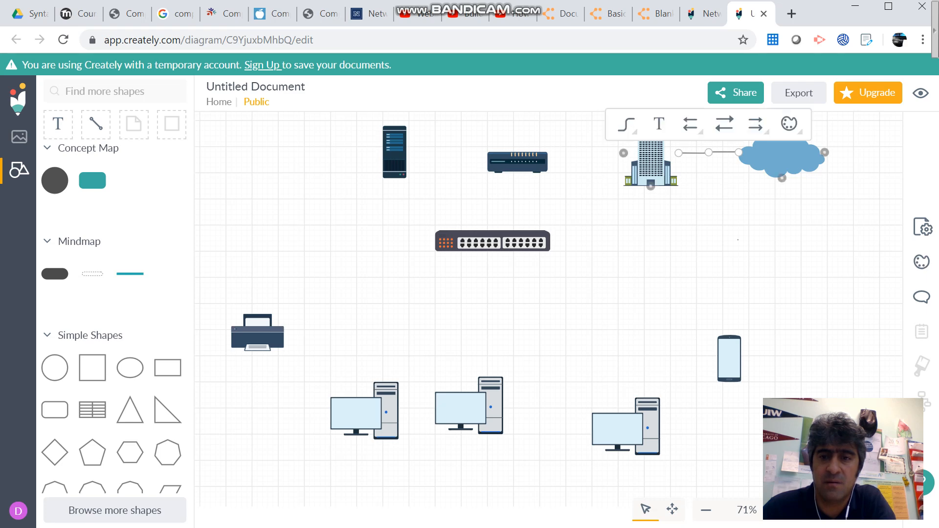
drag(678, 152, 623, 153)
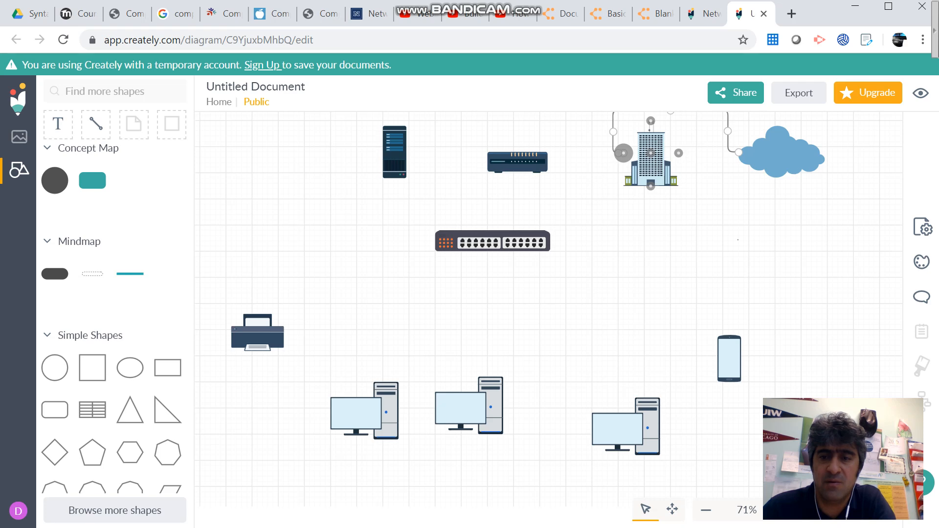
drag(624, 153, 679, 153)
Step: Give the cloud-to-building connector a solid triangular arrowhead at the building and set that end slightly inside the building's right edge
click(690, 125)
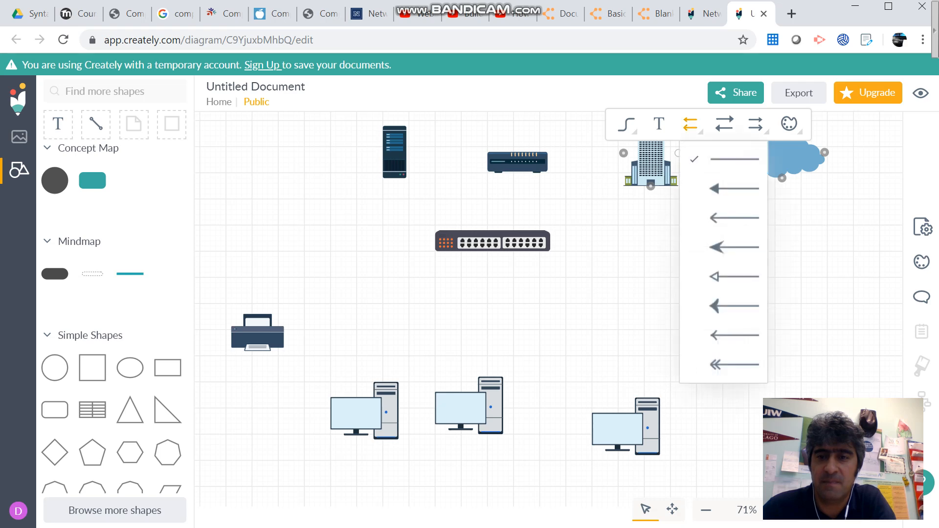
click(690, 124)
click(691, 125)
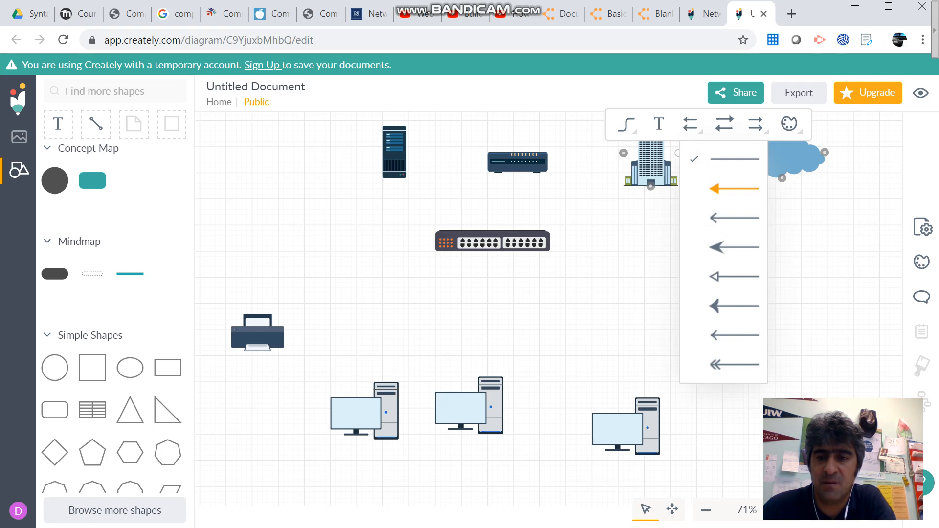
click(734, 188)
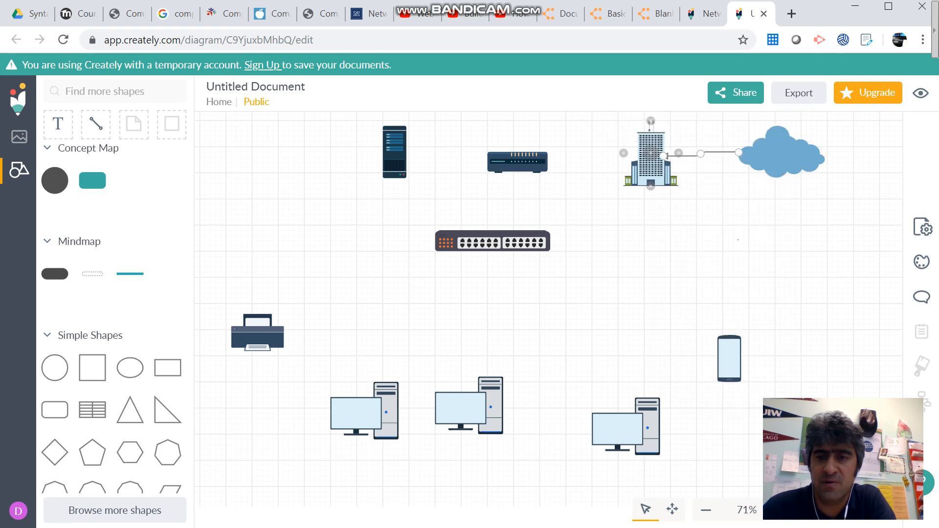
drag(664, 156, 663, 156)
click(738, 240)
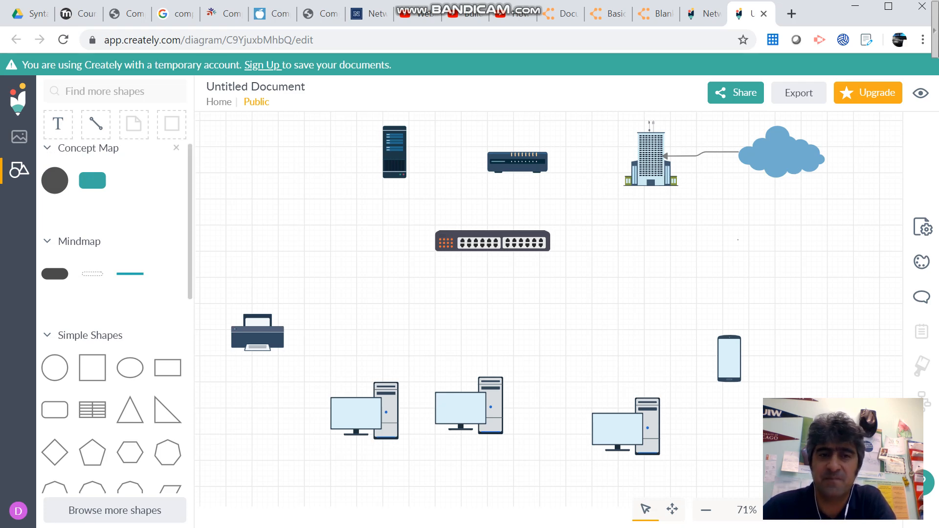
Step: Draw a connector line from the center of the building to the right side of the router
click(96, 124)
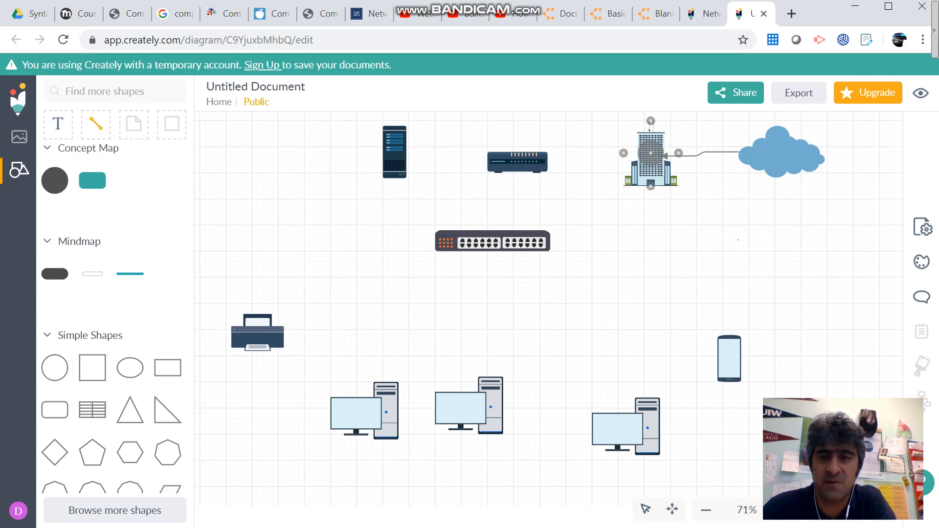
drag(651, 151, 532, 155)
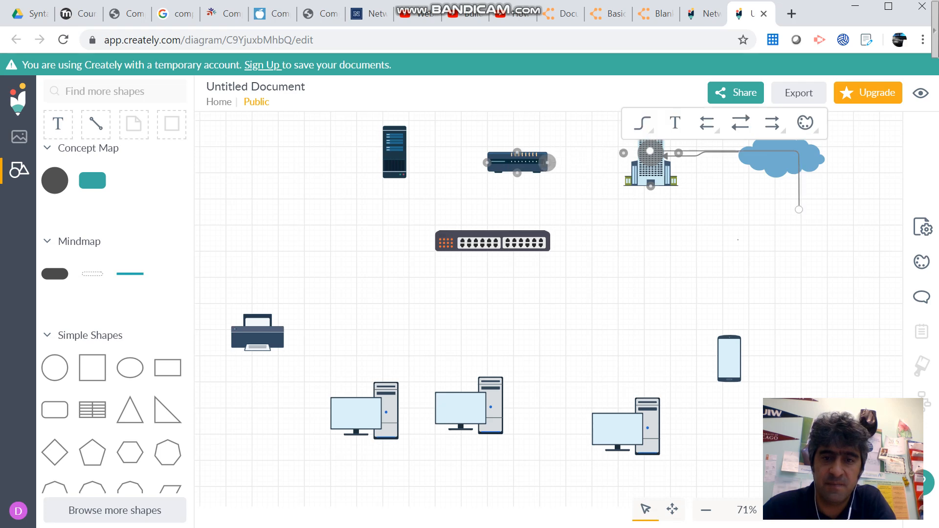
drag(799, 209, 547, 162)
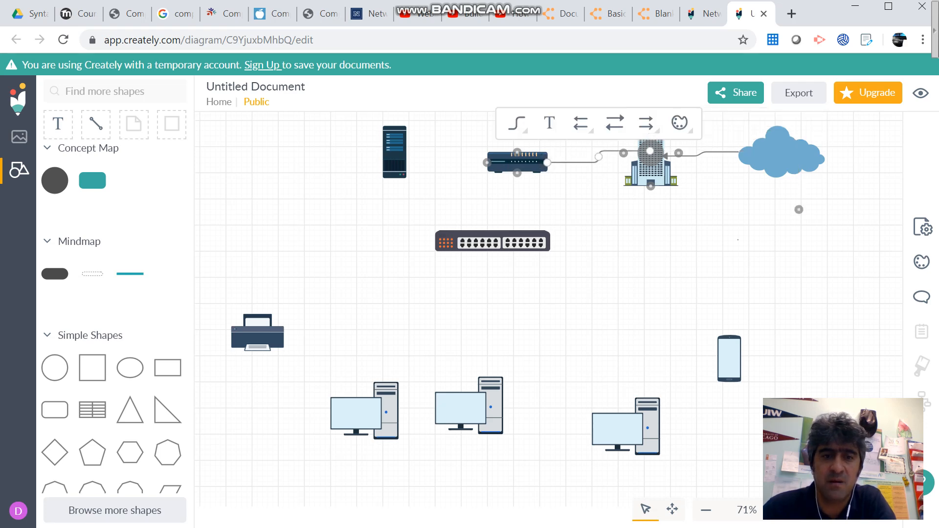
Step: Draw a connector line from the right side of the router to the right side of the server tower
click(95, 124)
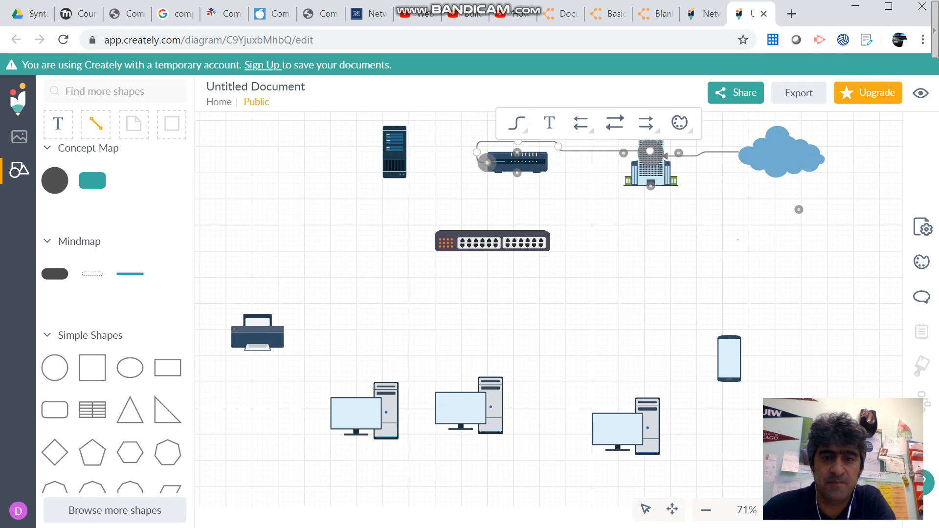
drag(487, 162, 553, 163)
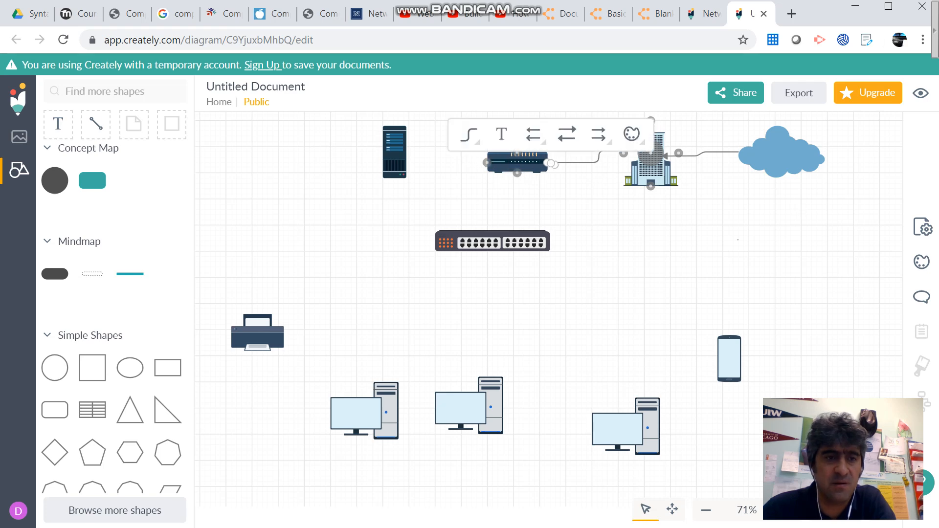
click(96, 125)
drag(547, 163, 395, 152)
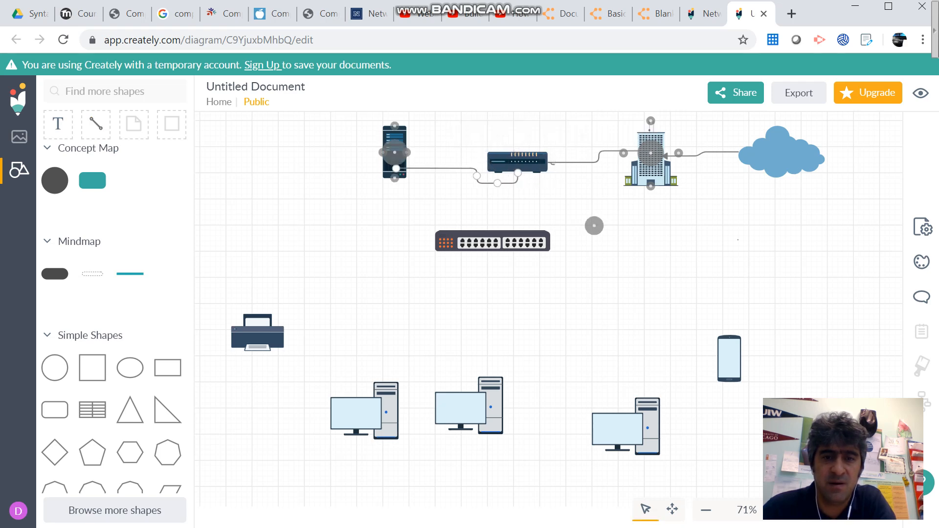
drag(594, 225, 406, 152)
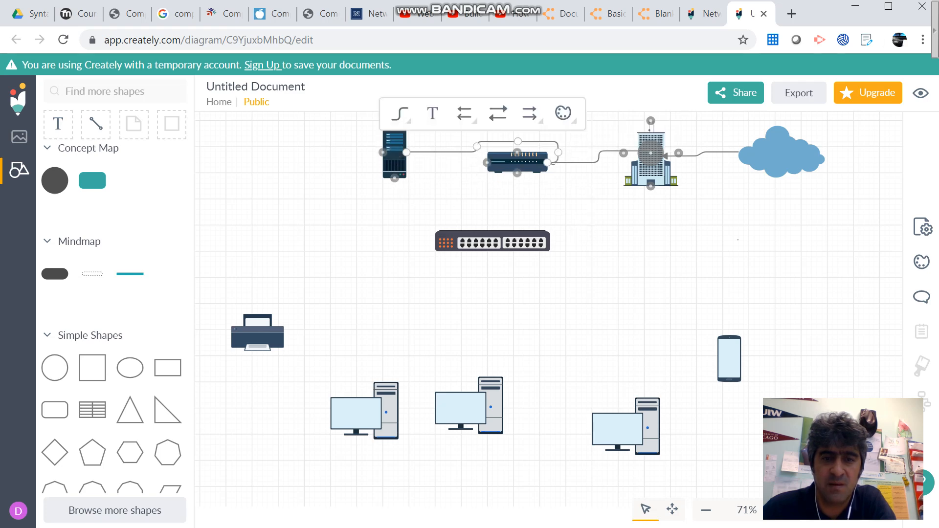
key(Escape)
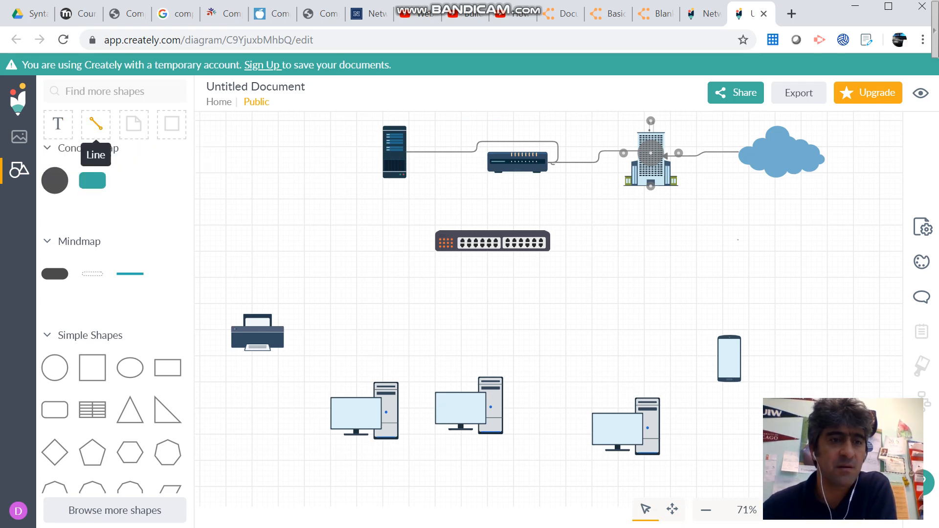
Step: Draw a connector line from the bottom of the router to the top of the network switch
click(96, 124)
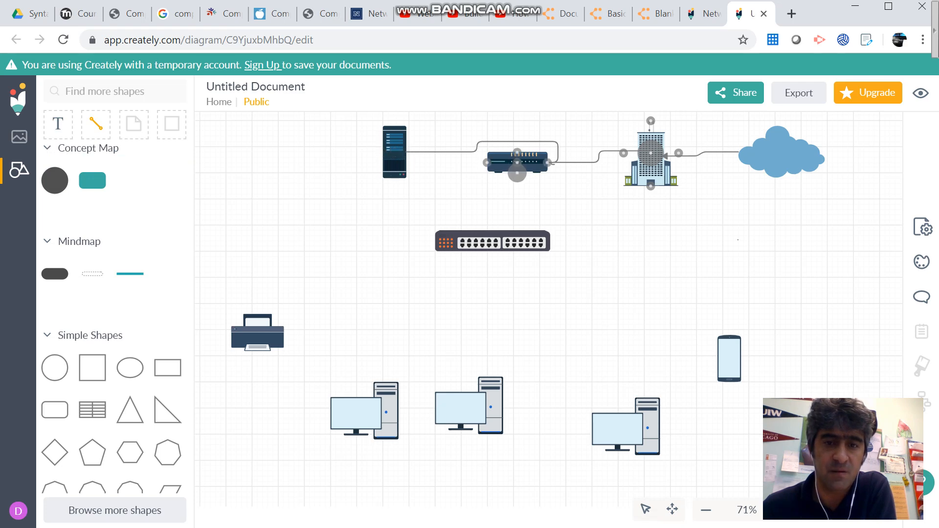
drag(516, 172, 493, 230)
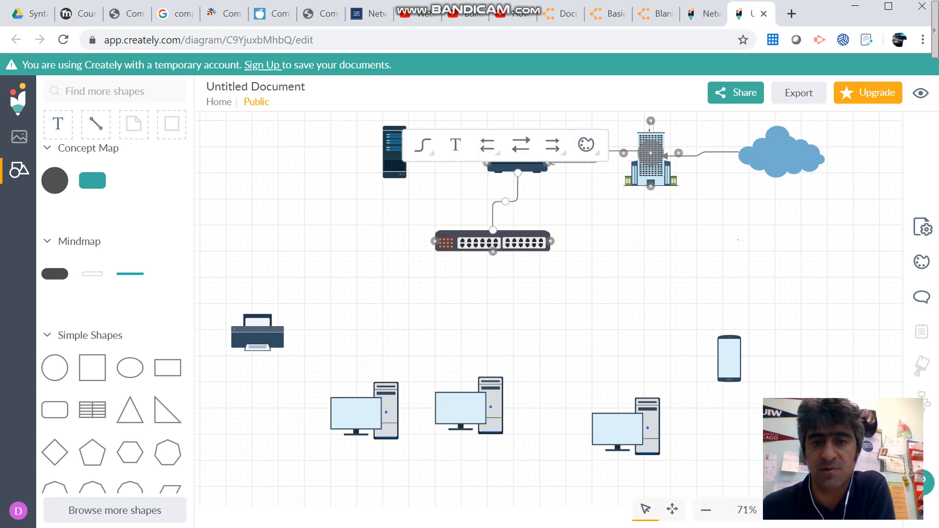
click(401, 215)
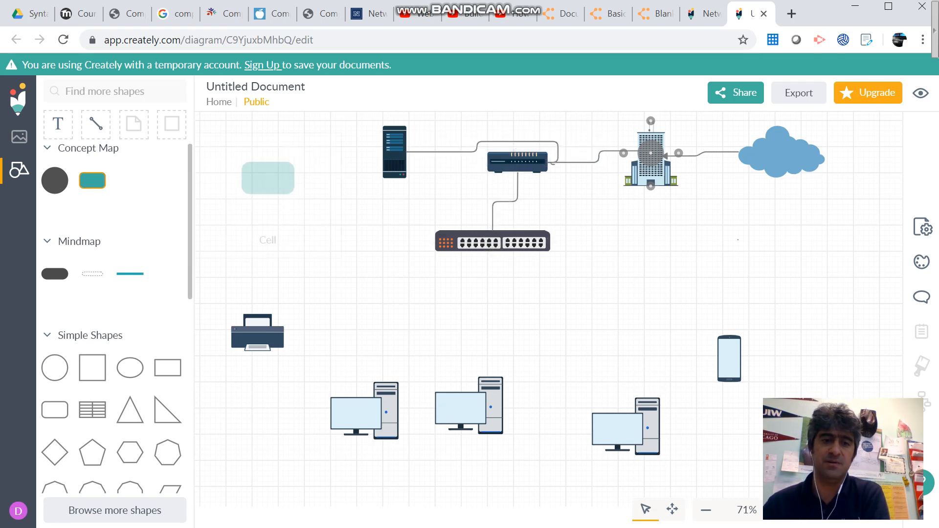
Step: Connect the bottom of the network switch to the printer's right side and to the top of the smartphone
click(96, 125)
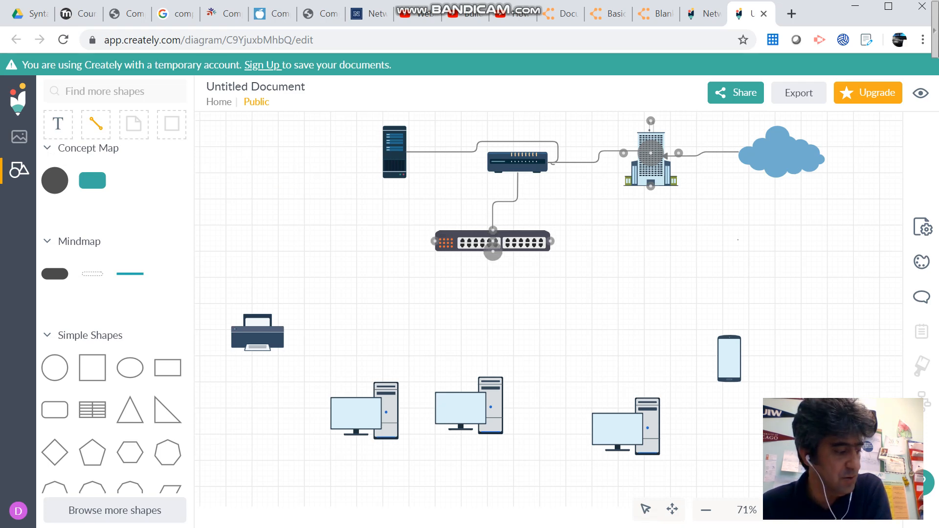
drag(493, 251, 284, 333)
click(96, 124)
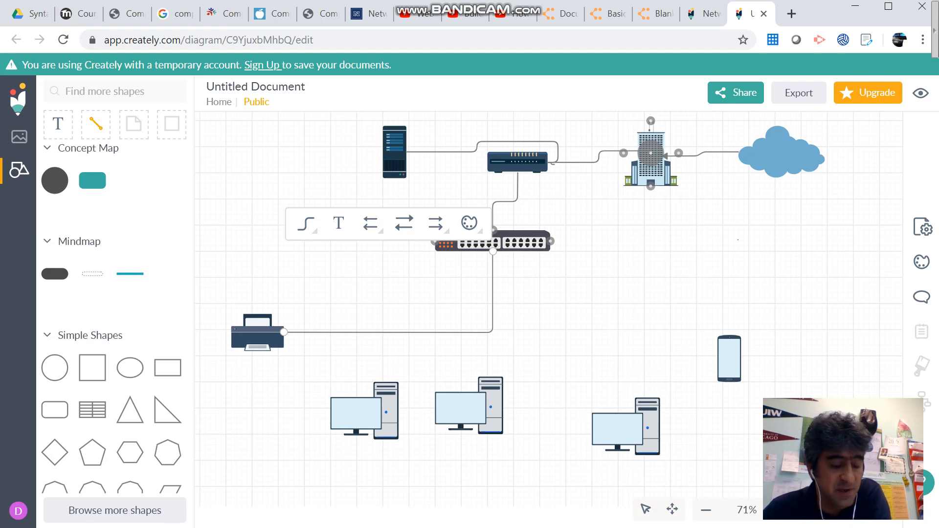
mouse_move(729, 358)
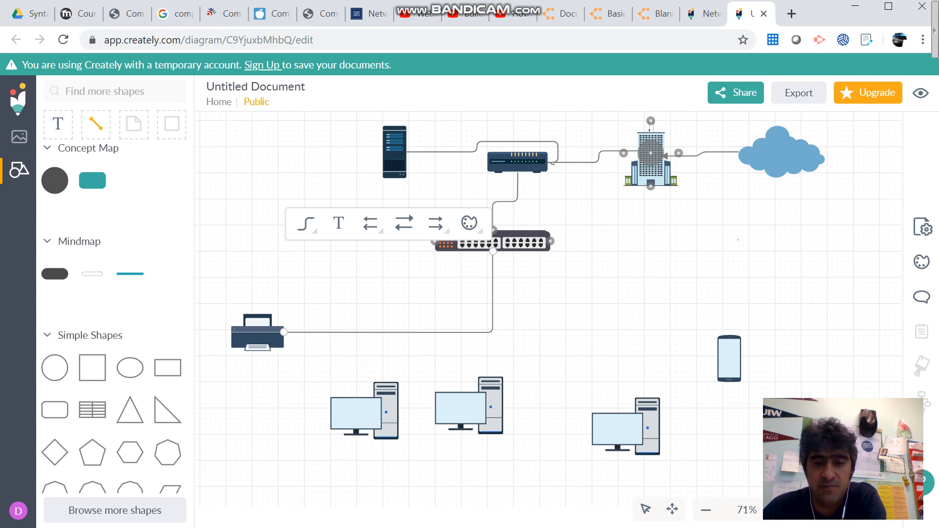
drag(493, 251, 729, 335)
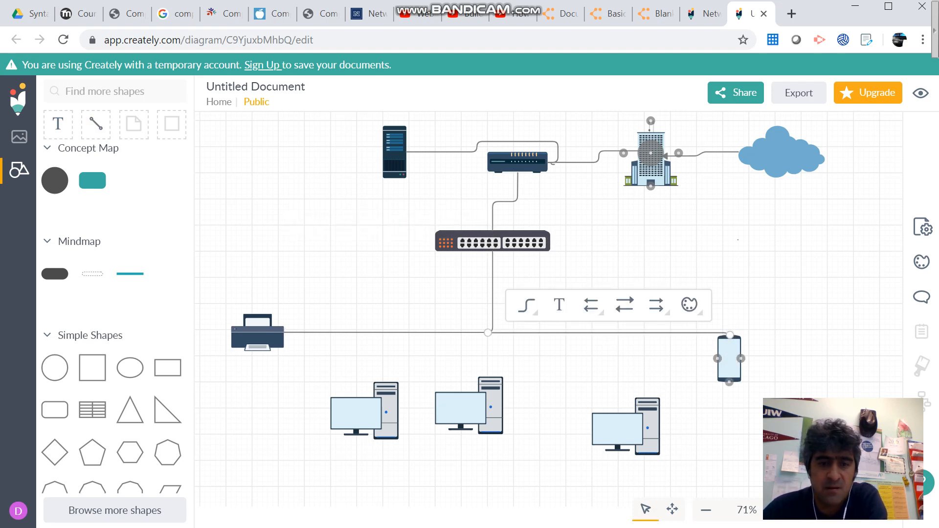
click(96, 124)
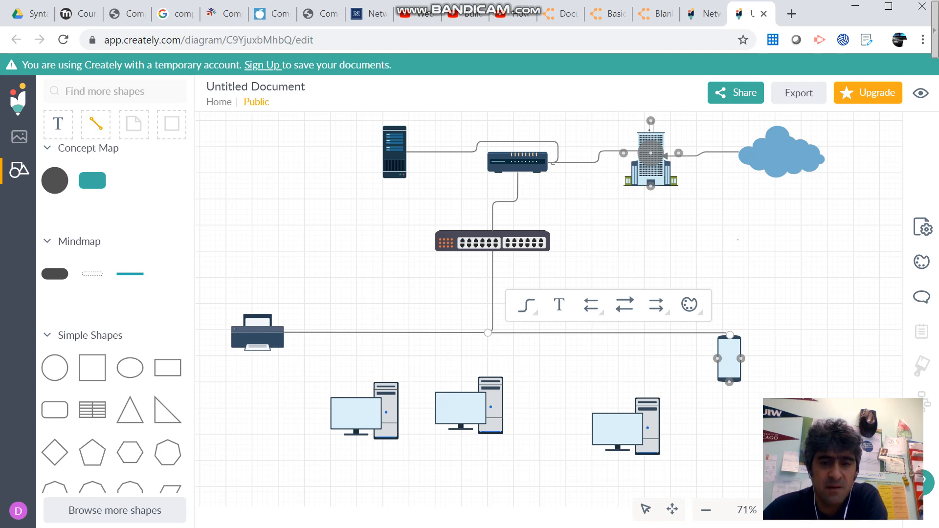
mouse_move(360, 332)
mouse_down()
mouse_move(367, 406)
mouse_move(382, 388)
mouse_move(575, 507)
mouse_up()
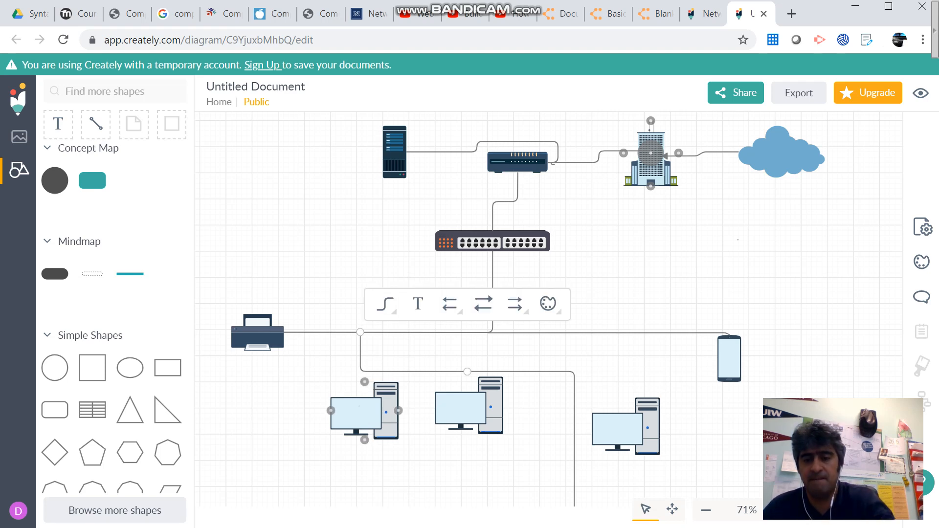
key(Delete)
Step: Draw a connector line from the horizontal printer-to-smartphone line down to each of the three desktop computers' towers
click(96, 124)
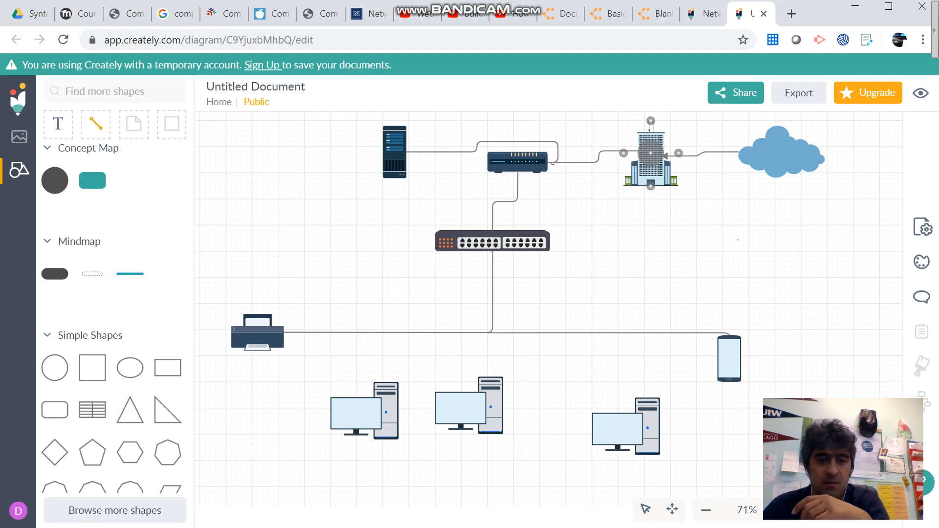
mouse_move(380, 333)
mouse_down()
mouse_move(380, 372)
mouse_move(364, 409)
mouse_move(376, 396)
mouse_up()
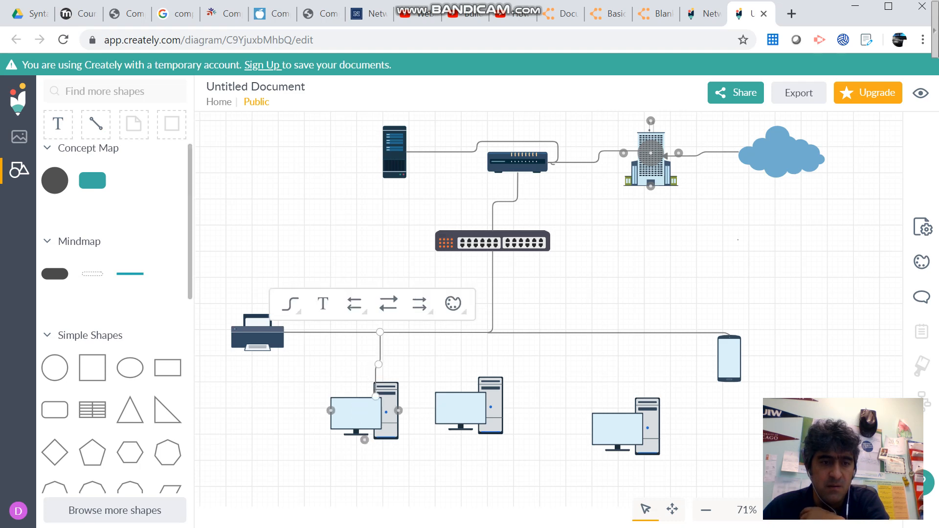
click(96, 125)
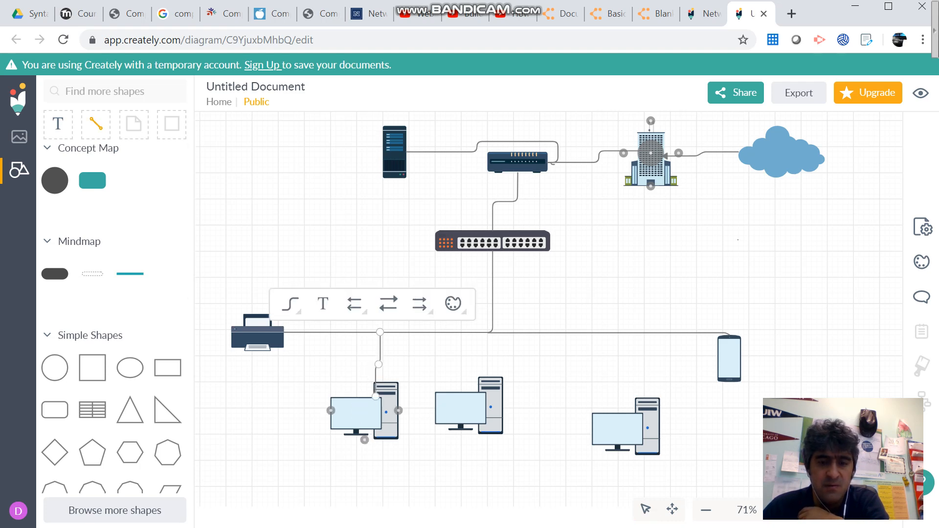
mouse_move(477, 332)
mouse_down()
mouse_move(492, 384)
mouse_move(470, 377)
mouse_move(499, 383)
mouse_up()
click(96, 124)
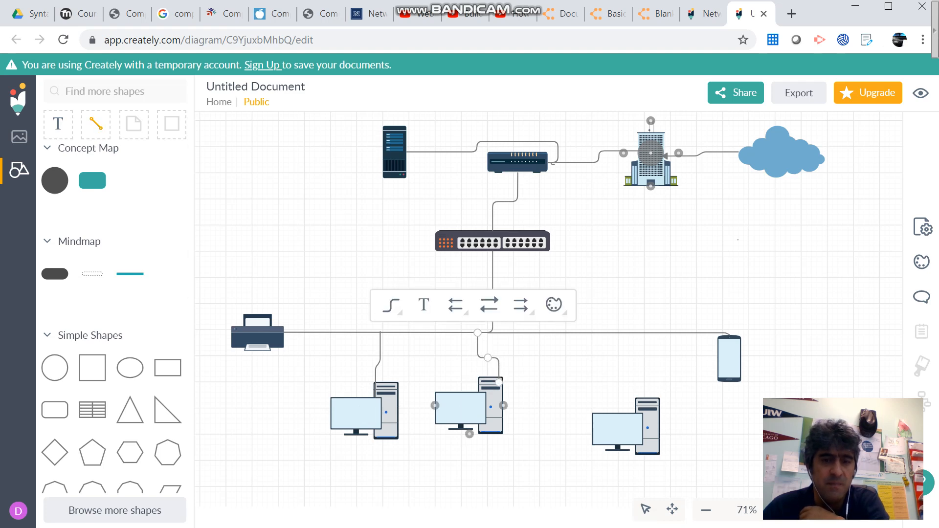
mouse_move(649, 334)
mouse_down()
mouse_move(650, 392)
mouse_move(624, 426)
mouse_move(626, 397)
mouse_move(644, 402)
mouse_up()
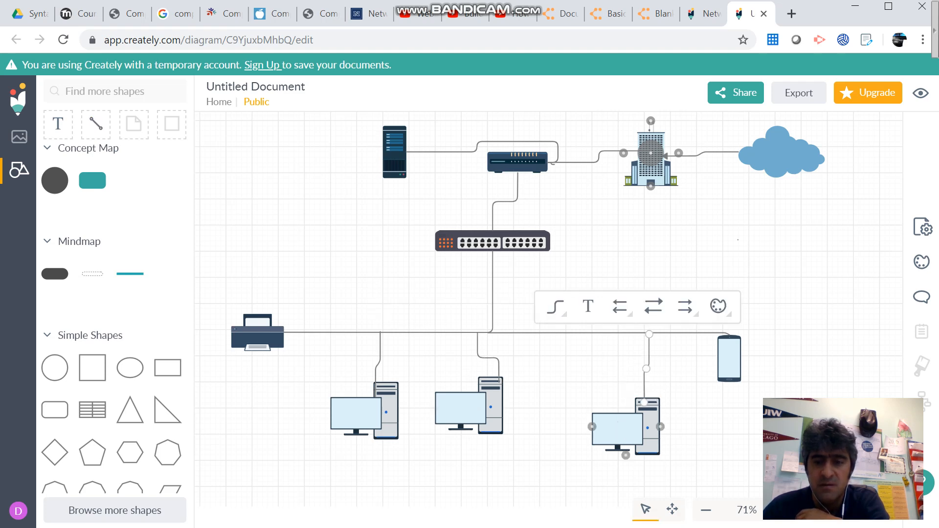
click(697, 386)
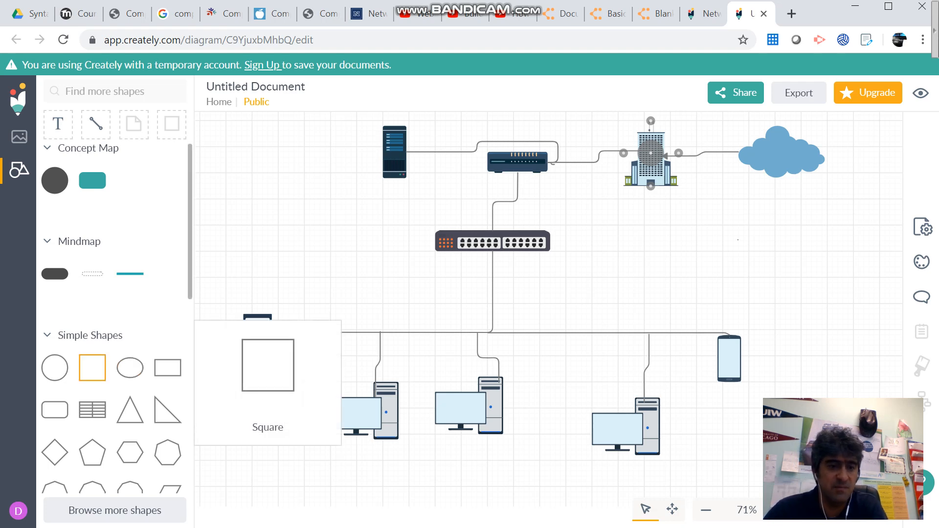
Step: Add a text box below the cloud and replace its placeholder text with the label "Cloud"
click(58, 124)
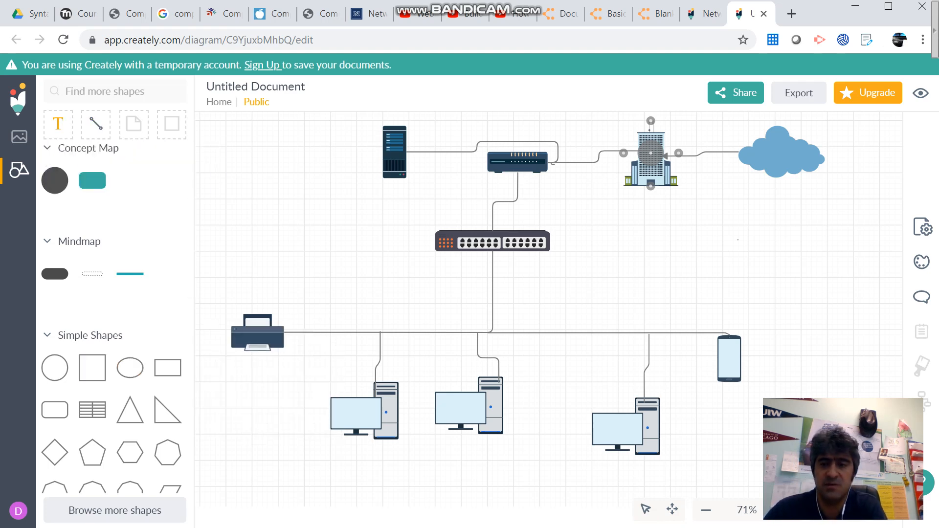
click(770, 205)
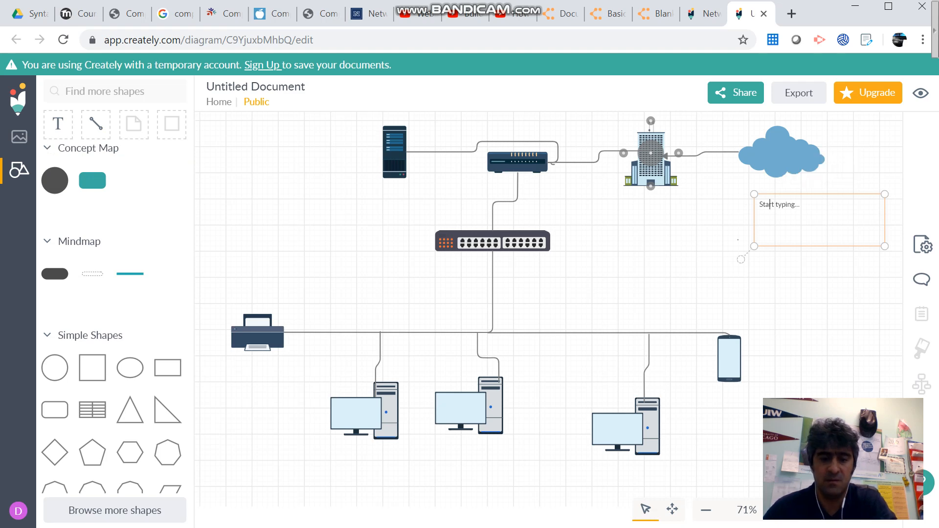
key(BackSpace)
key(BackSpace)
key(BackSpace)
key(BackSpace)
key(BackSpace)
key(BackSpace)
key(BackSpace)
key(BackSpace)
key(BackSpace)
key(BackSpace)
key(BackSpace)
key(BackSpace)
key(BackSpace)
key(BackSpace)
key(BackSpace)
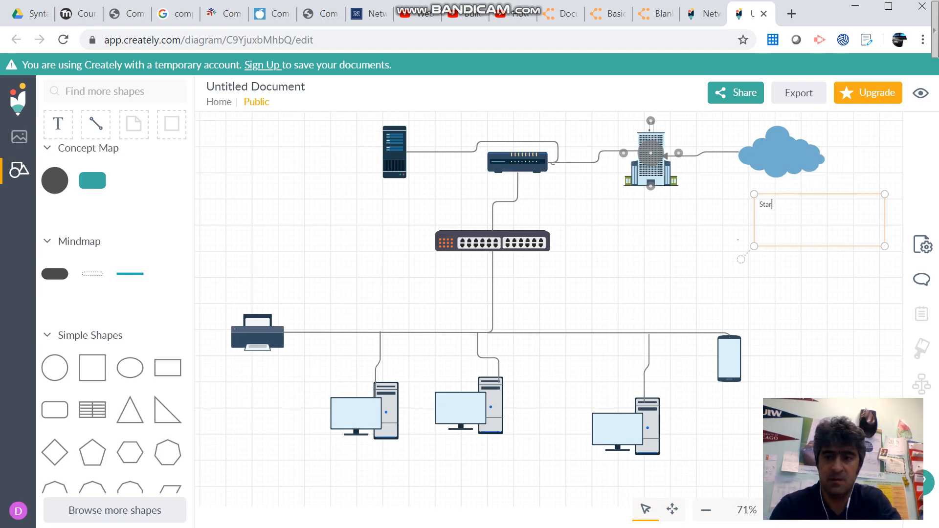
text(Cloud)
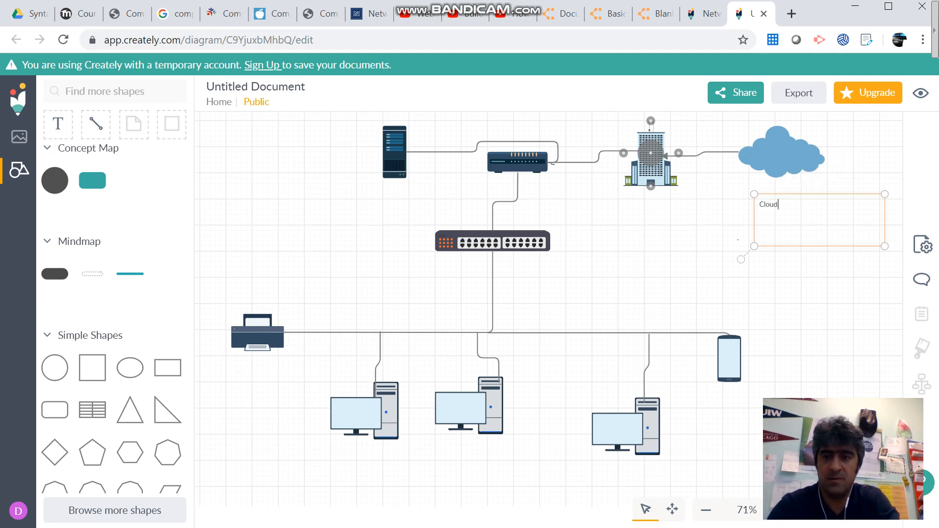